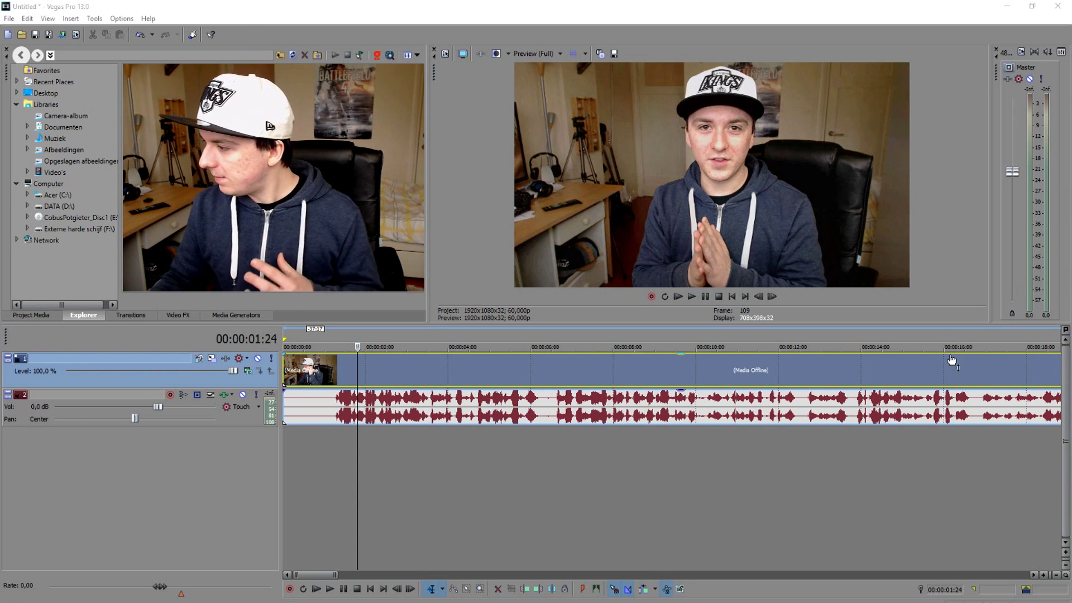
# Look through the recording on the timeline and play it from 00:00:52:04 to find the takes needed
pyautogui.scroll(-4, 578, 369)
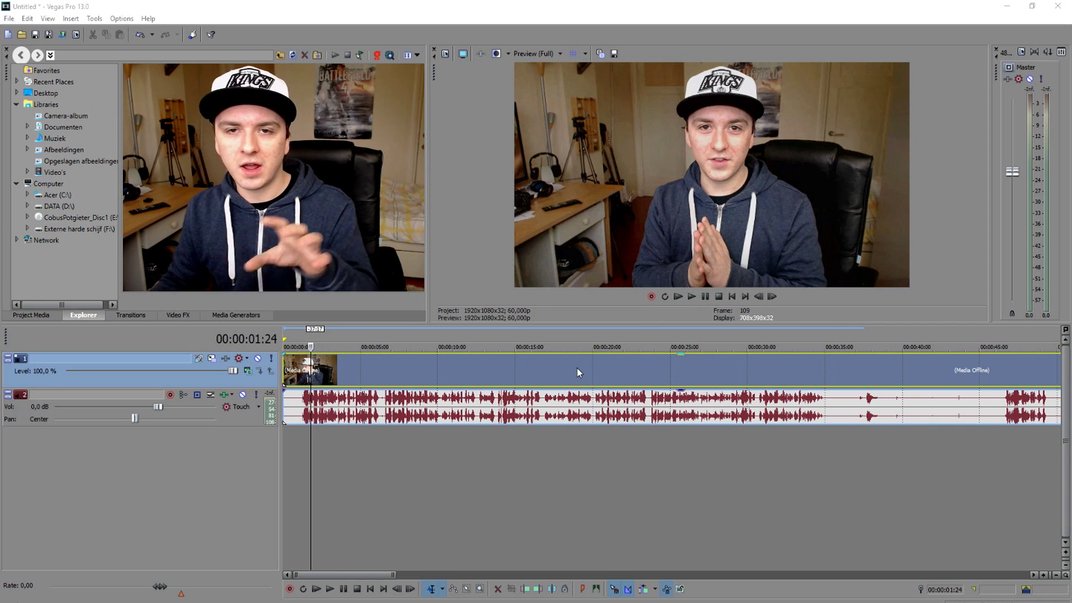
pyautogui.scroll(-5, 584, 375)
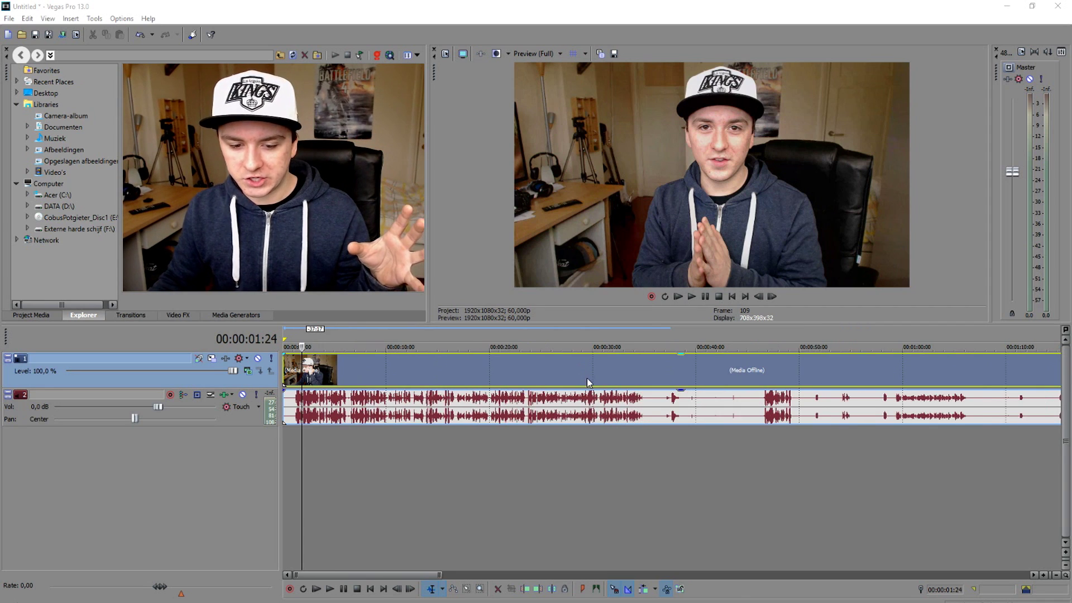
pyautogui.scroll(3, 384, 373)
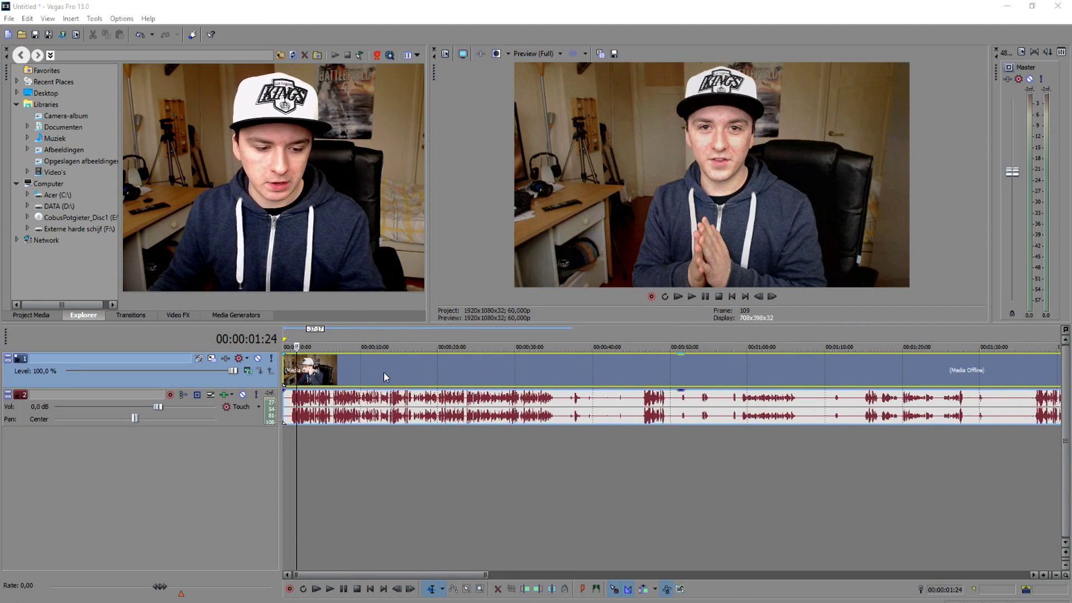
pyautogui.click(384, 373)
pyautogui.scroll(2, 534, 376)
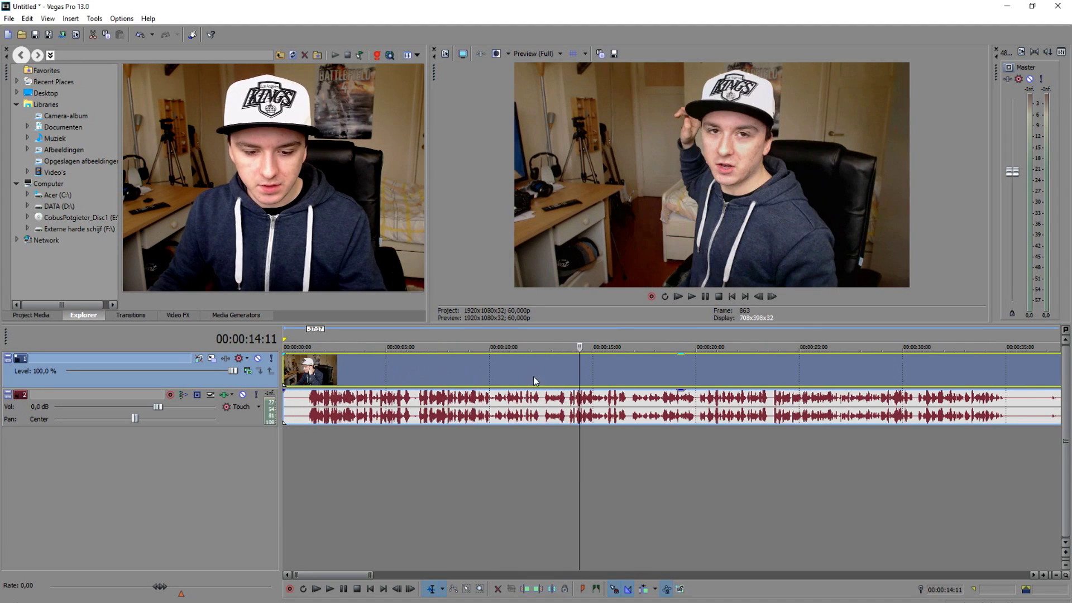
pyautogui.click(630, 367)
pyautogui.click(662, 364)
pyautogui.click(681, 363)
pyautogui.click(712, 363)
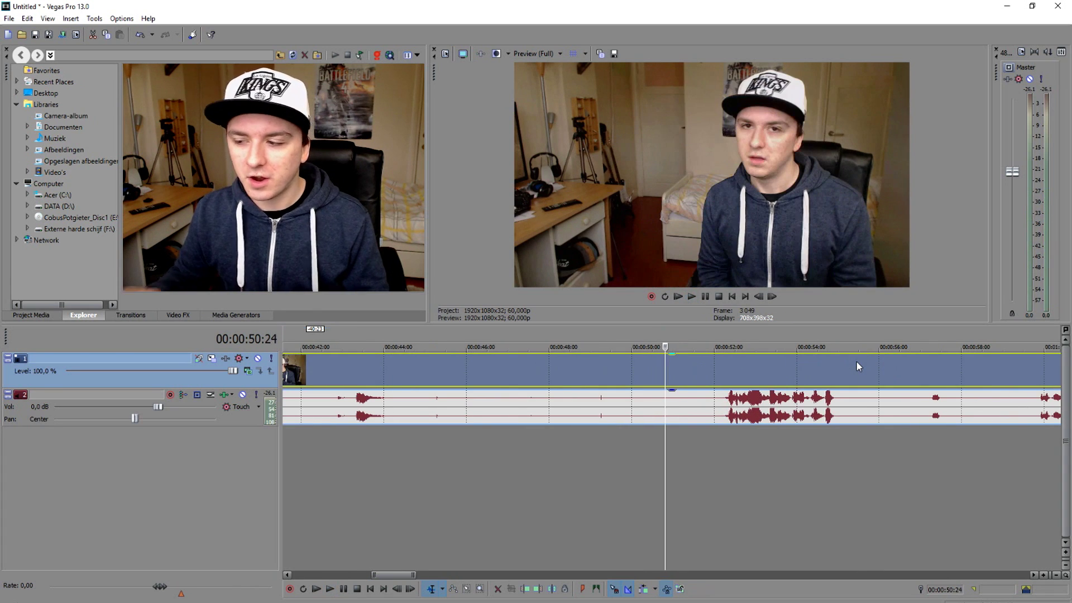
pyautogui.click(751, 373)
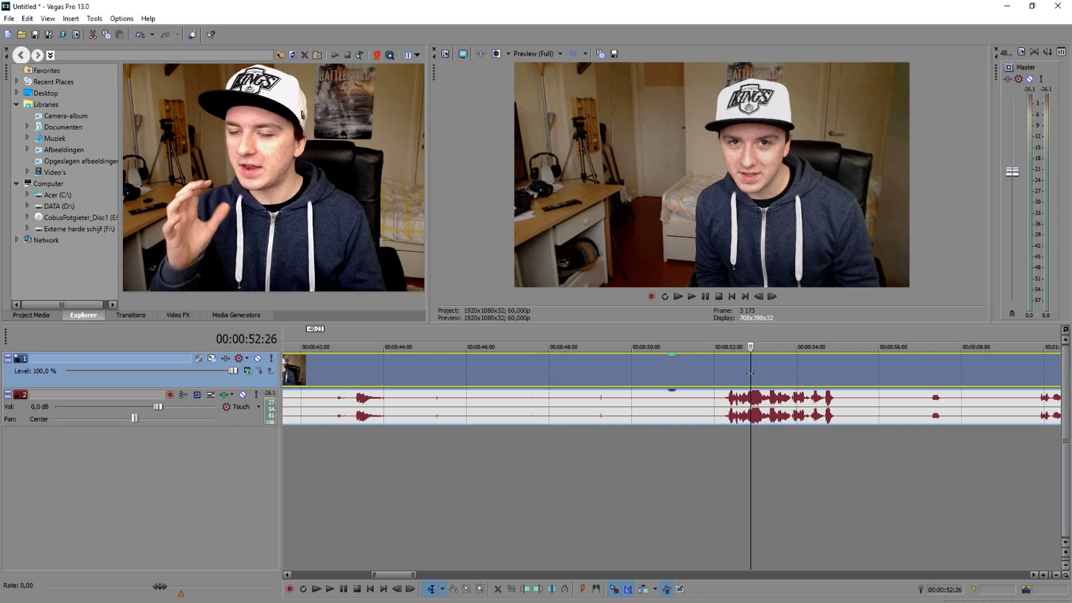
pyautogui.click(720, 366)
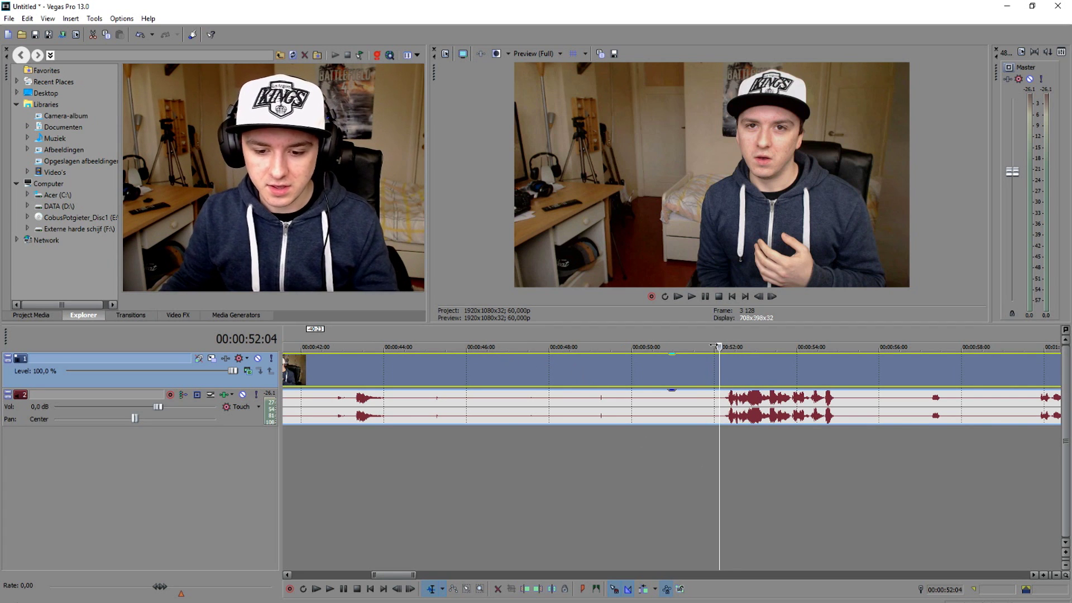
pyautogui.press('space')
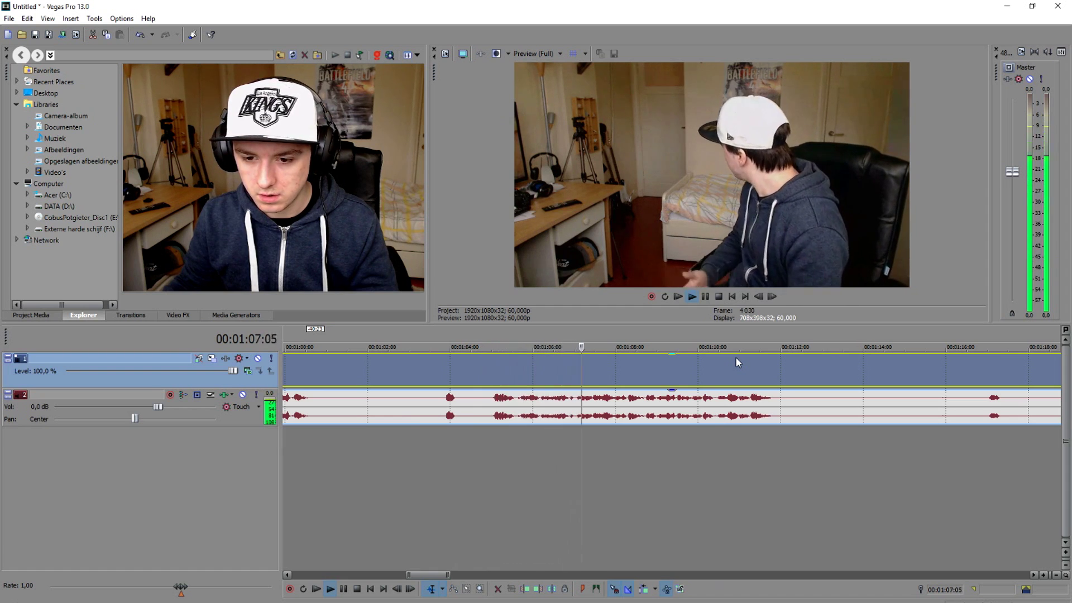
# Split the recording at 00:03:44:17, where the chair is empty, and delete the part before the split
pyautogui.scroll(-3, 645, 366)
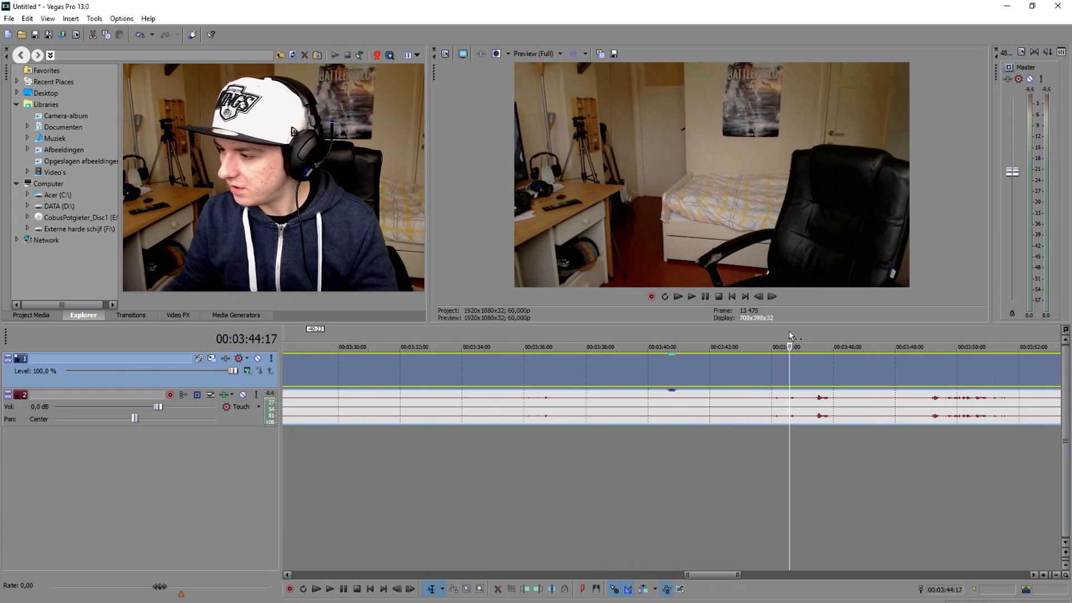
pyautogui.press('s')
pyautogui.click(745, 363)
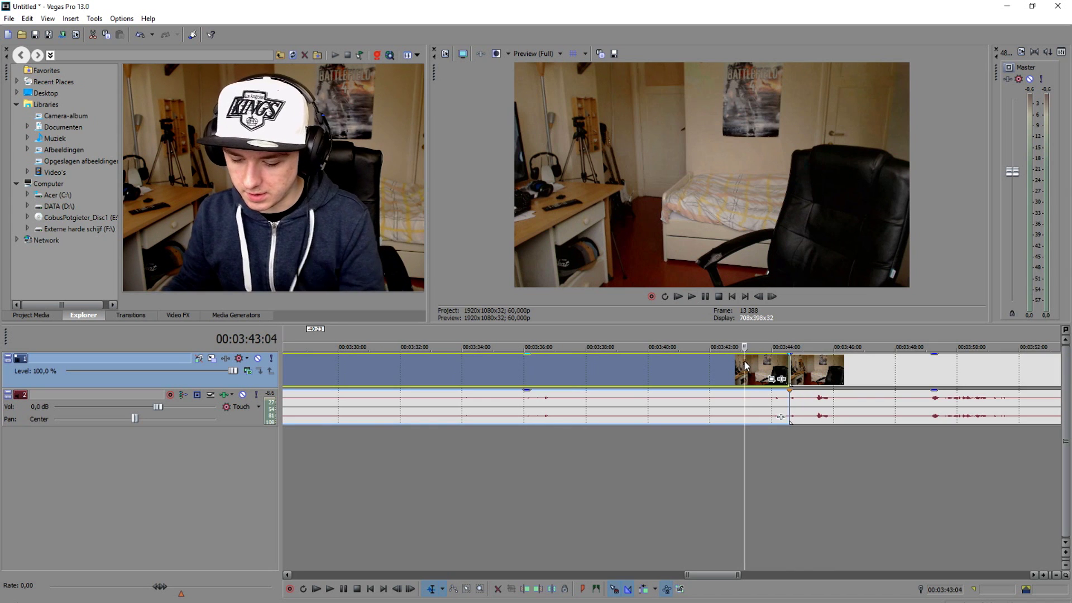
pyautogui.press('Delete')
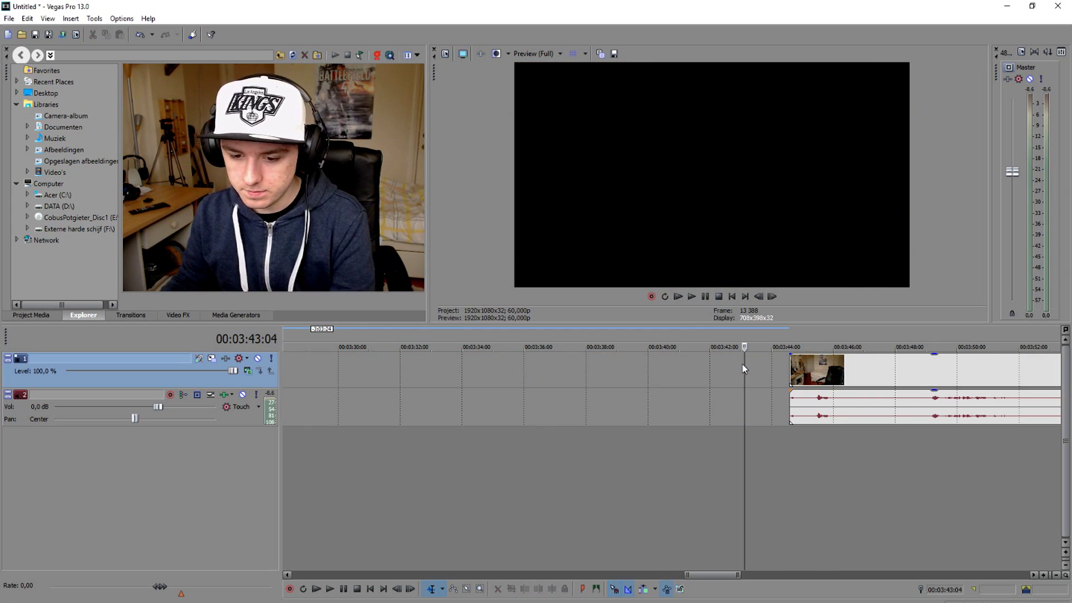
# Play the remaining empty-chair footage, split it at about 00:04:26 and delete everything after the split
pyautogui.click(789, 339)
pyautogui.press('space')
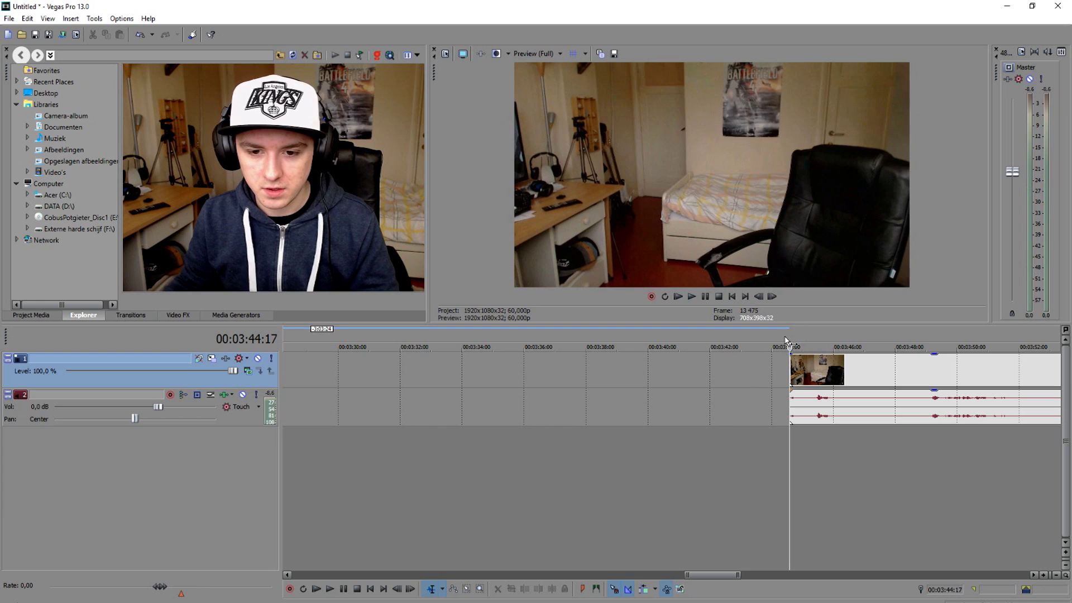
pyautogui.hscroll(3, 783, 364)
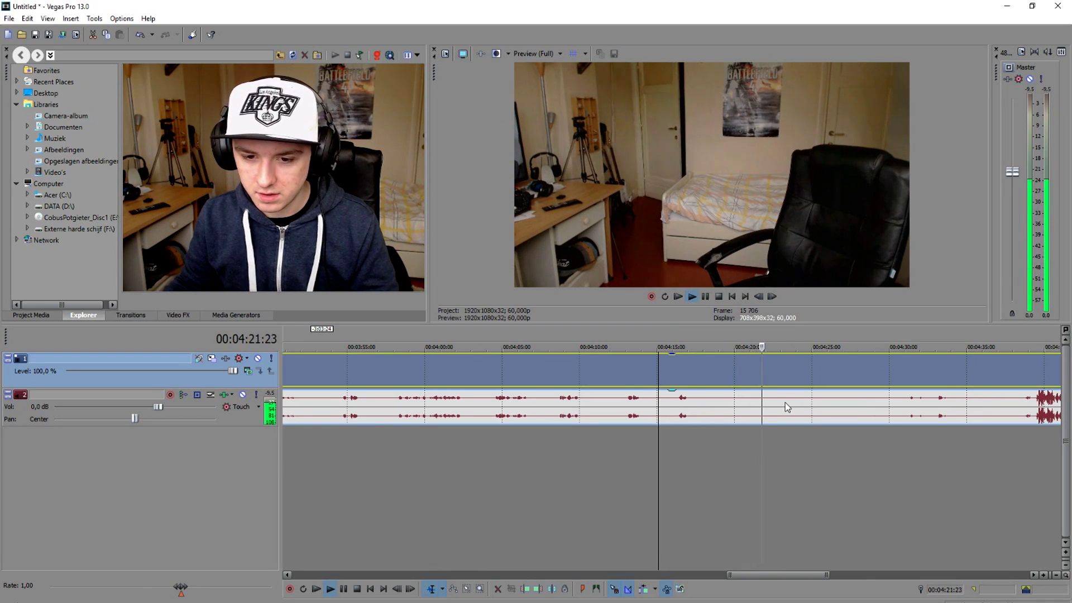
pyautogui.scroll(2, 802, 402)
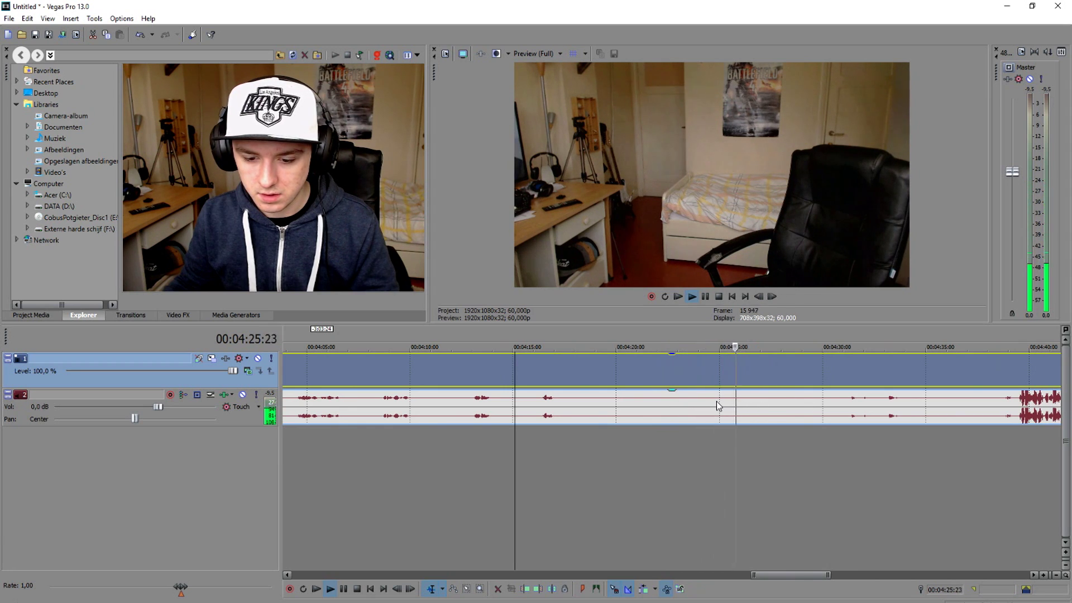
pyautogui.press('s')
pyautogui.press('space')
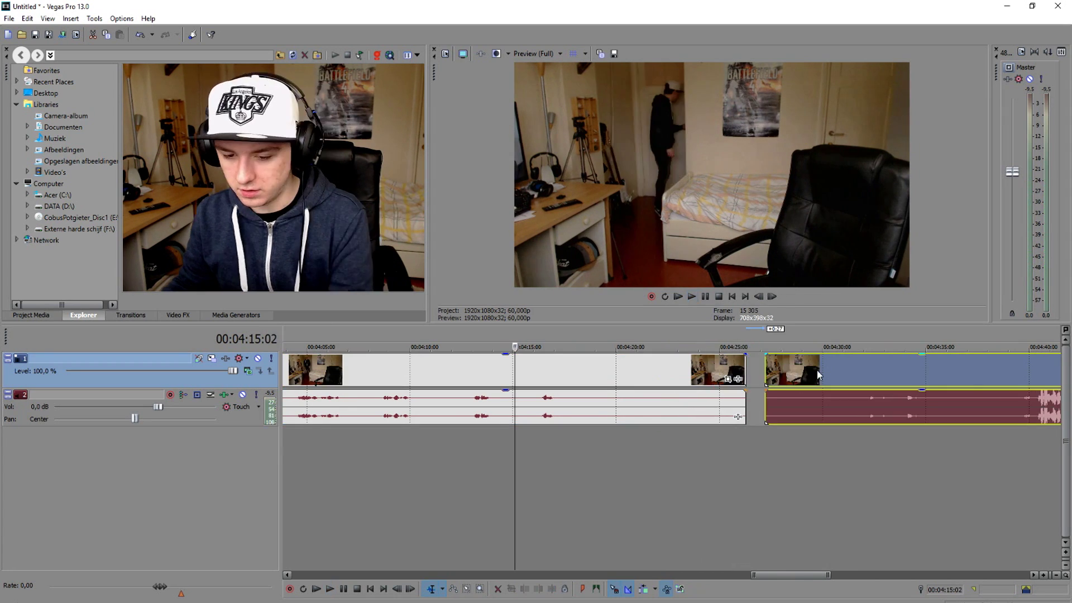
pyautogui.press('Delete')
# Review the trimmed empty-chair clip, then check the seated take around 00:03:06:06
pyautogui.scroll(-3, 669, 370)
pyautogui.click(507, 362)
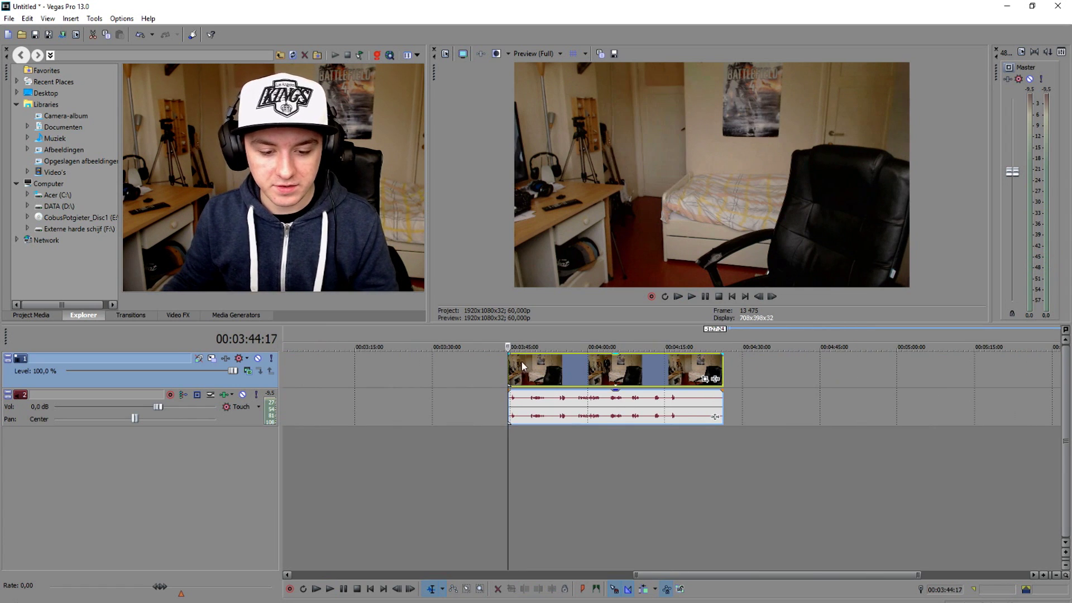
pyautogui.press('space')
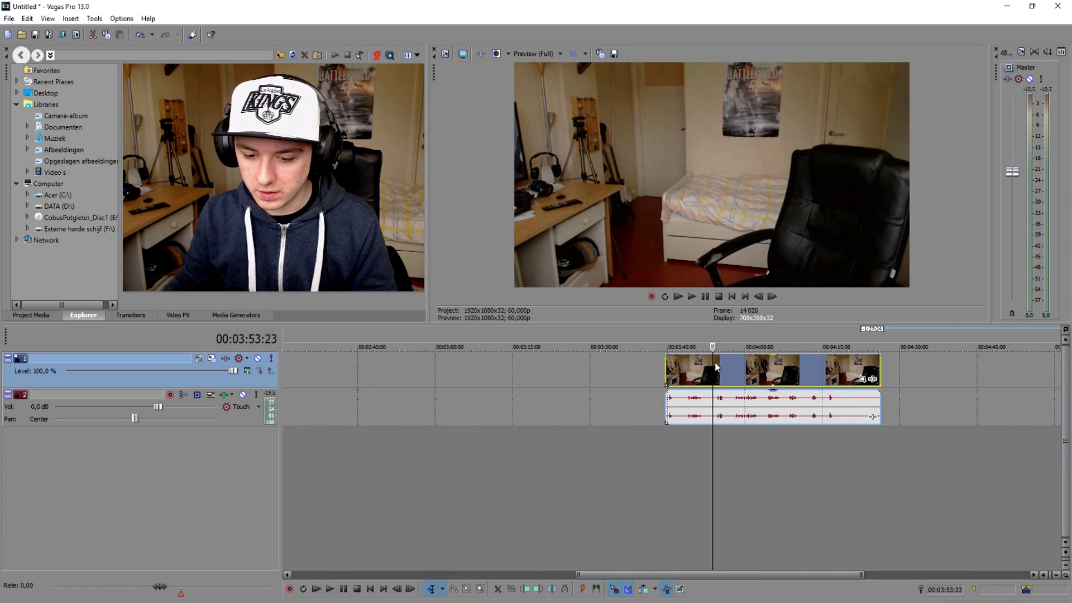
pyautogui.click(687, 370)
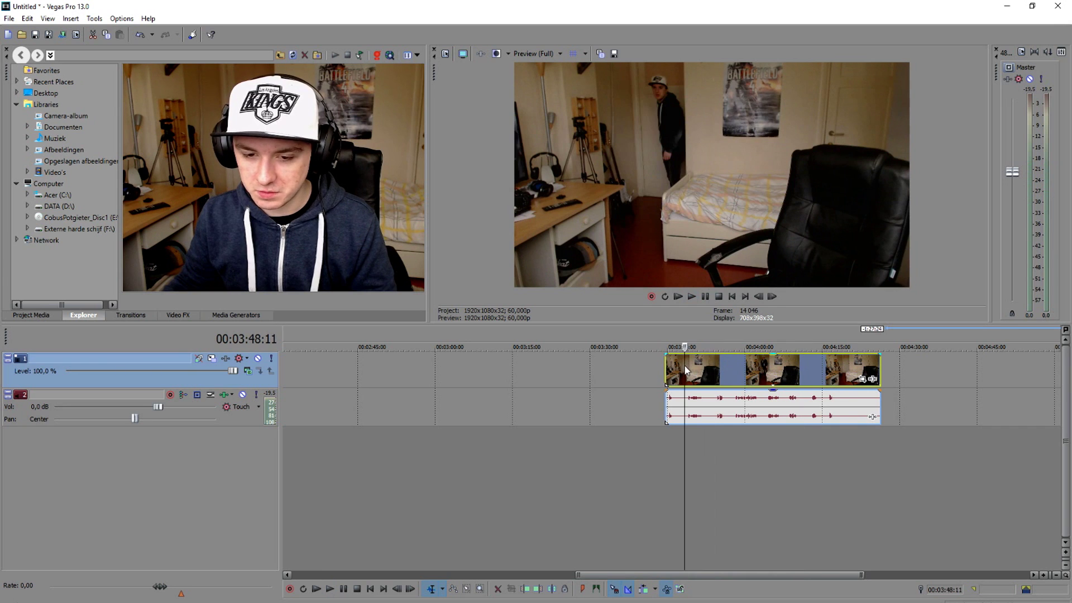
pyautogui.click(643, 354)
pyautogui.click(660, 358)
pyautogui.click(666, 361)
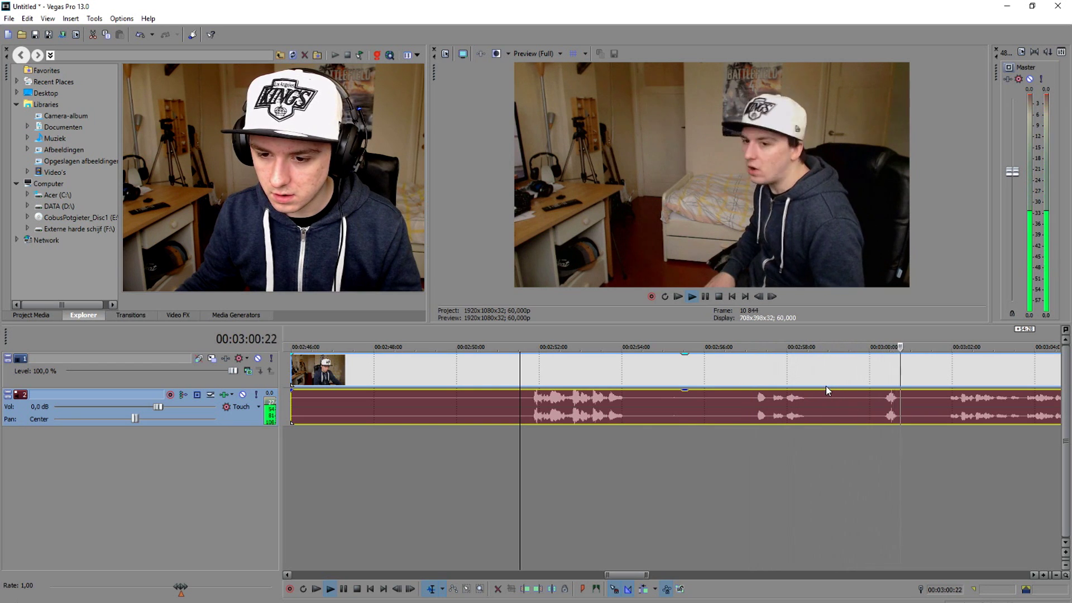
pyautogui.scroll(-2, 826, 387)
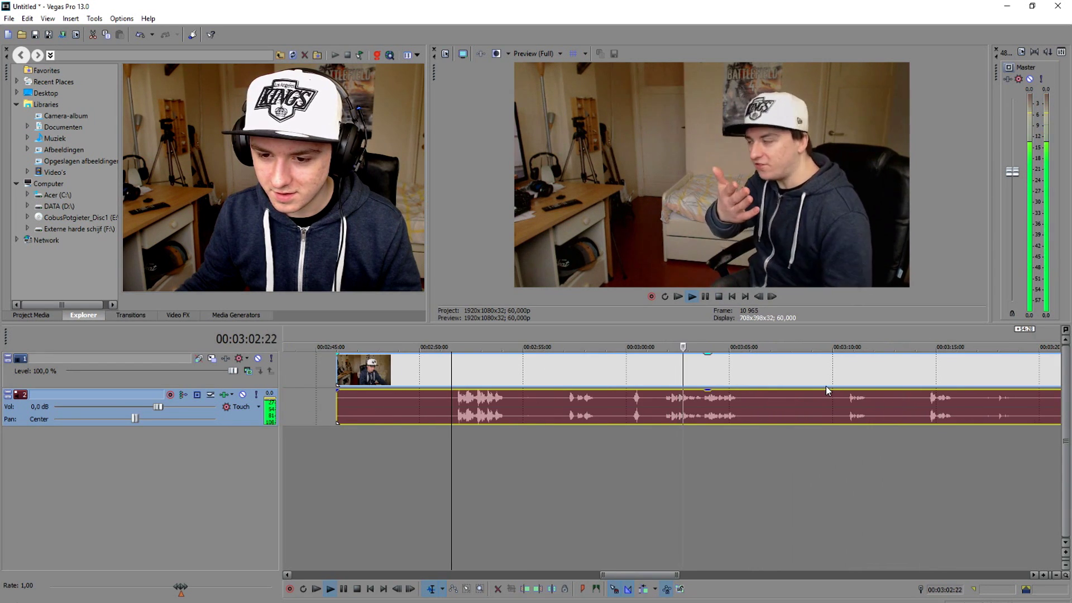
pyautogui.click(739, 375)
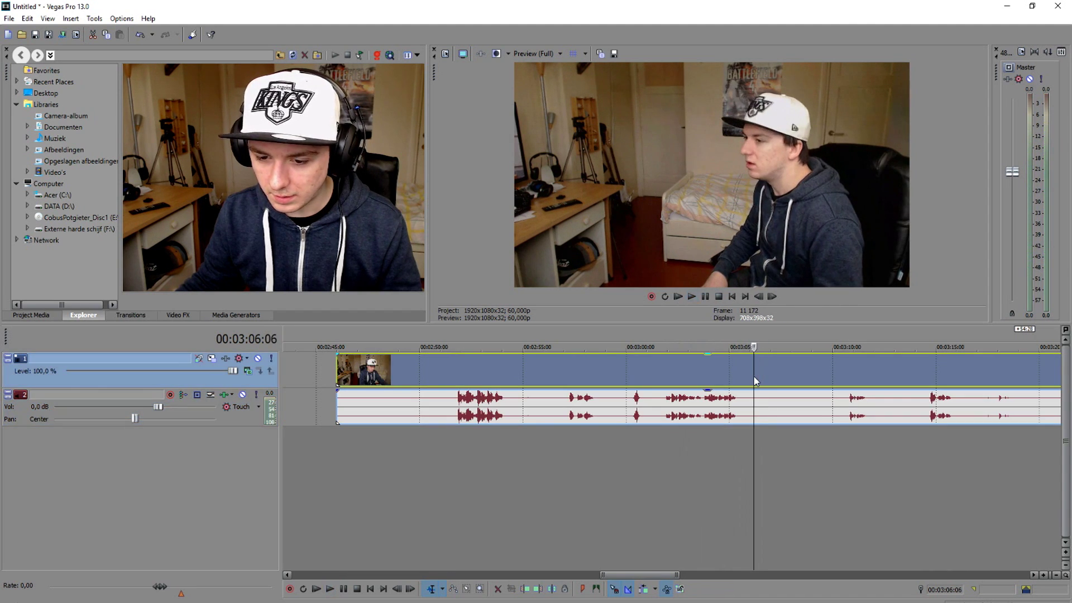
pyautogui.scroll(-3, 739, 381)
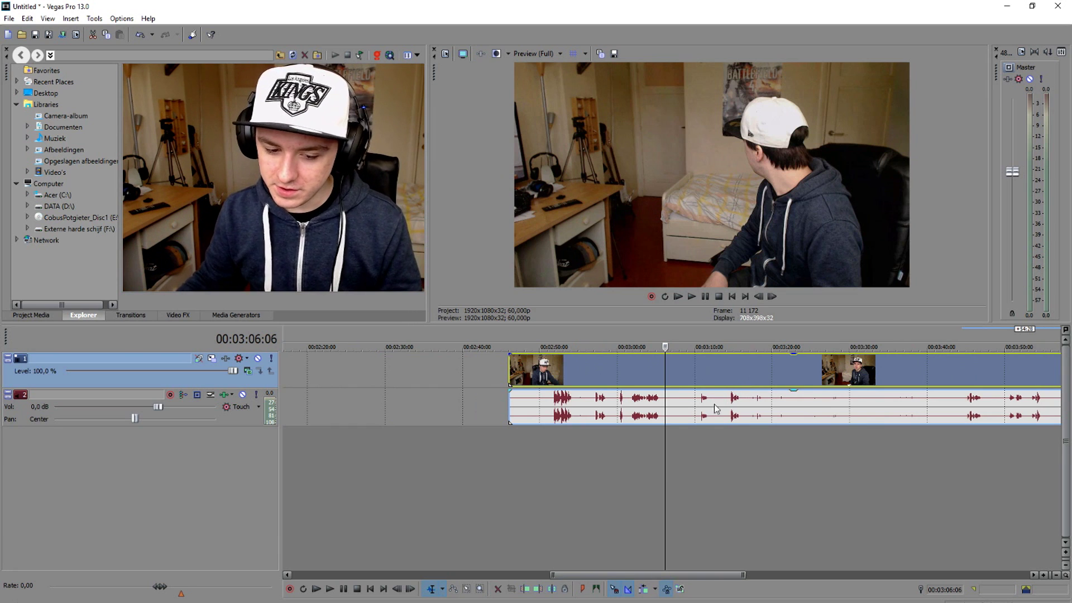
# Move the audio of the seated clip and the empty-chair clip onto separate new tracks and insert another video track
pyautogui.moveTo(625, 411); pyautogui.dragTo(585, 434)
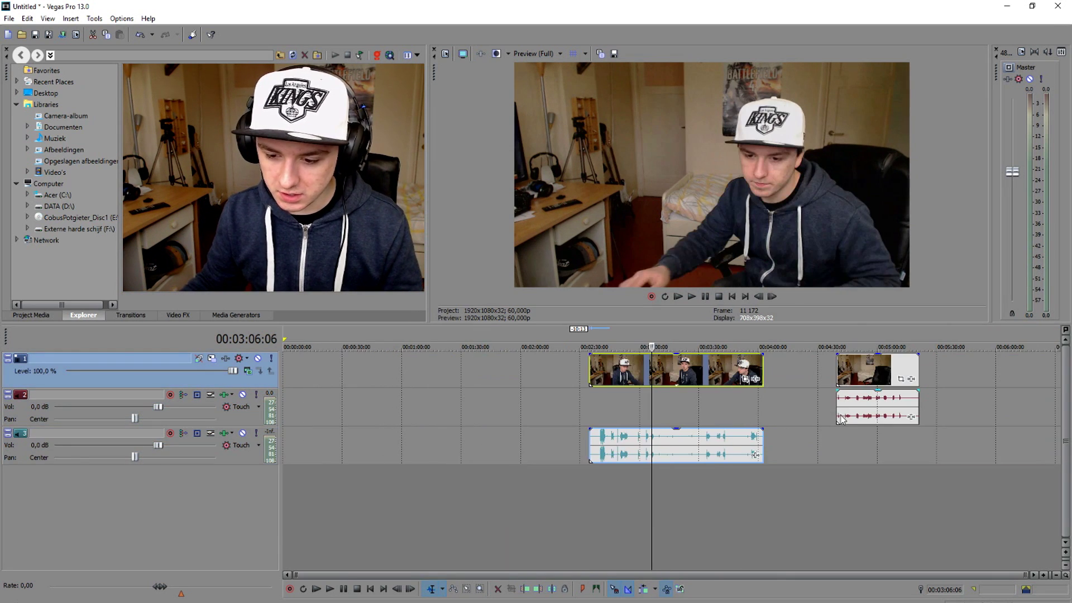
pyautogui.moveTo(805, 408); pyautogui.dragTo(814, 490)
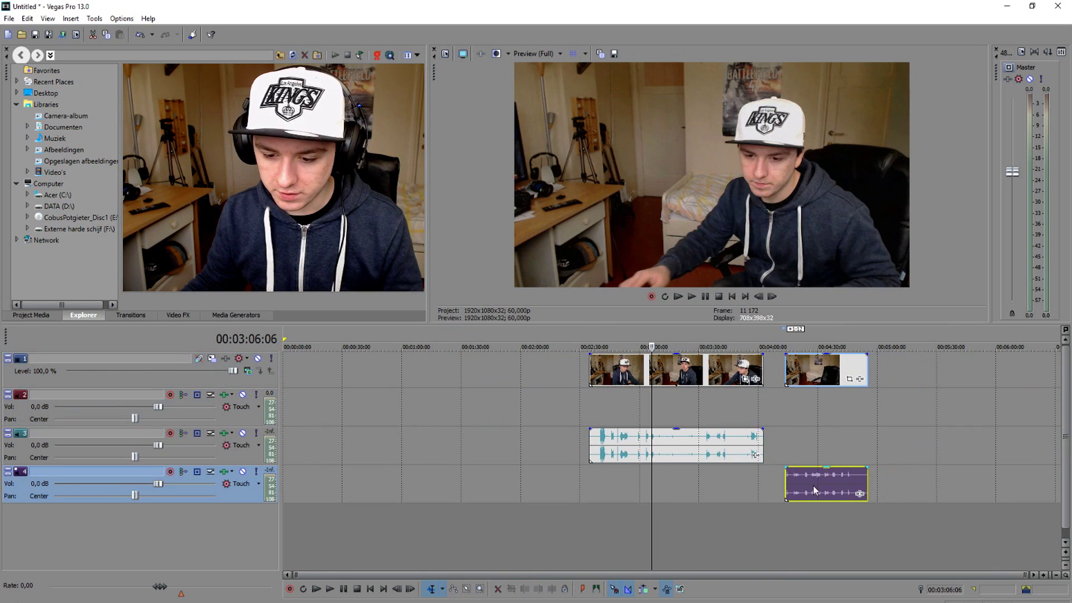
pyautogui.rightClick(773, 366)
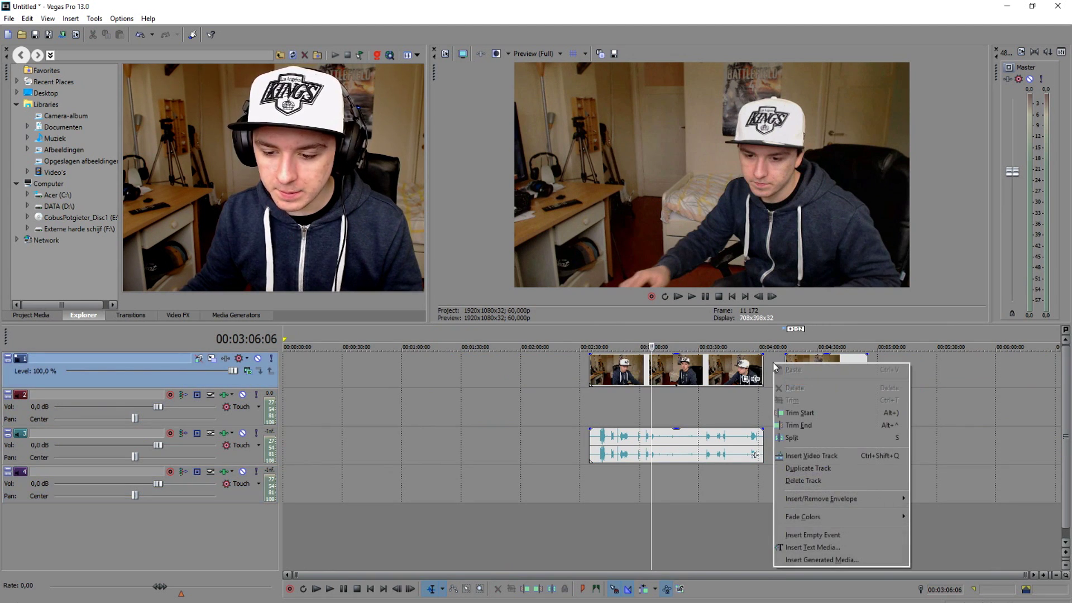
pyautogui.click(799, 456)
# Move the seated clip to the start of the timeline and align the empty-chair clip above it on the new video track
pyautogui.scroll(2, 799, 456)
pyautogui.moveTo(771, 407); pyautogui.dragTo(163, 407)
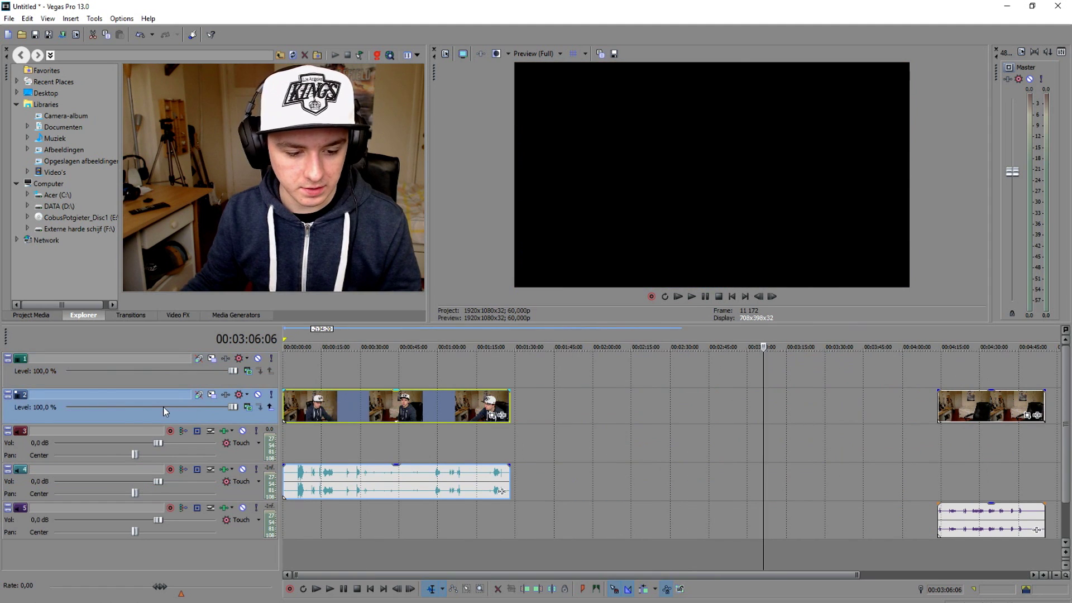
pyautogui.moveTo(983, 400); pyautogui.dragTo(346, 370)
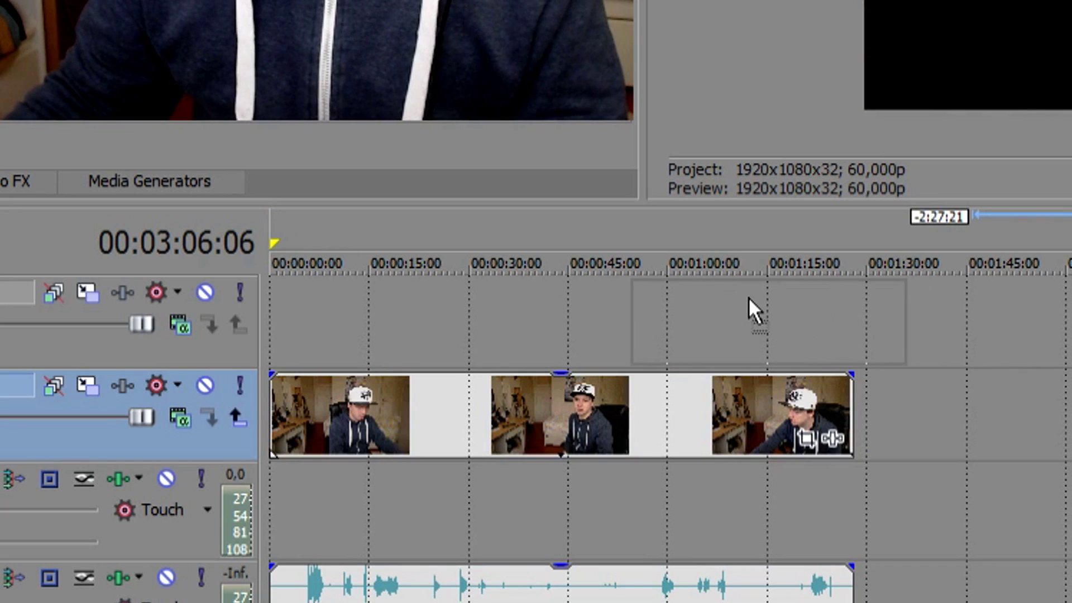
pyautogui.moveTo(430, 320); pyautogui.dragTo(323, 317)
pyautogui.click(338, 322)
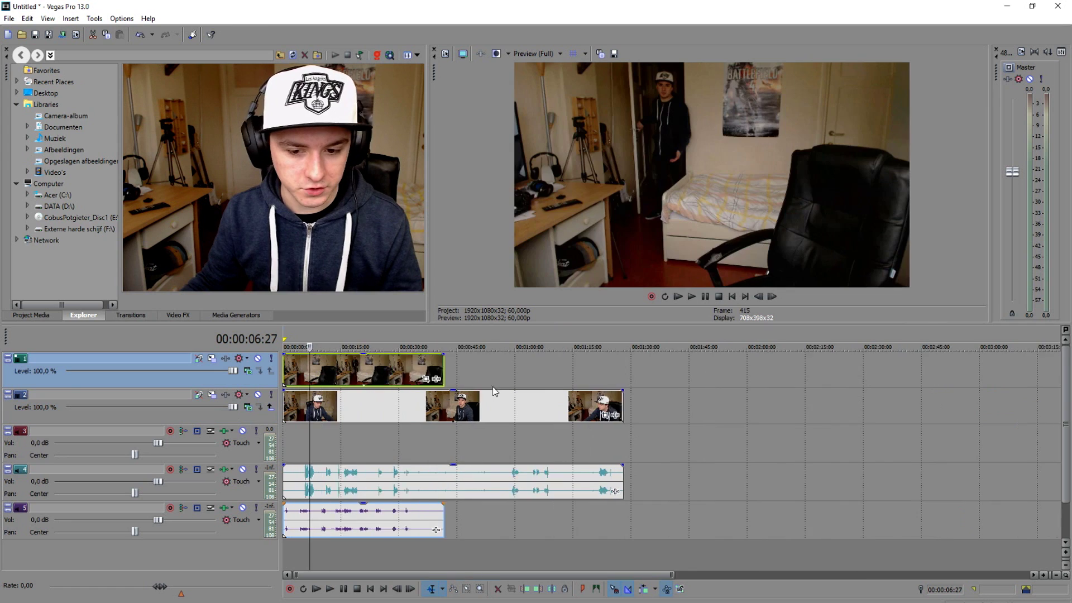
# Apply the Color Corrector effect to the empty-chair clip on the upper video track and close its settings
pyautogui.scroll(3, 907, 372)
pyautogui.scroll(2, 528, 389)
pyautogui.click(537, 371)
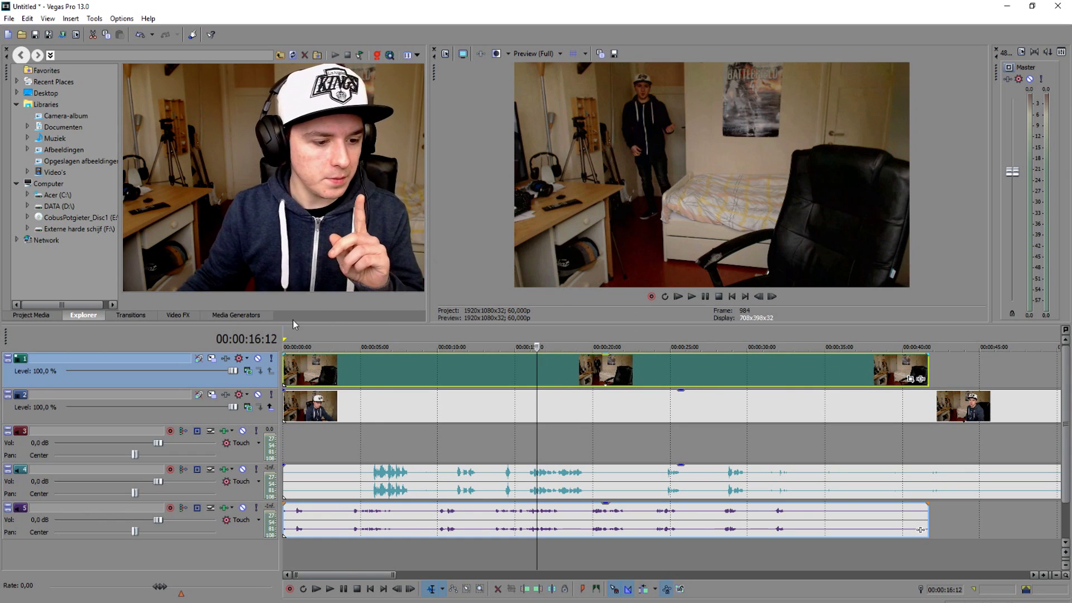
pyautogui.click(173, 315)
pyautogui.moveTo(66, 175); pyautogui.dragTo(925, 204)
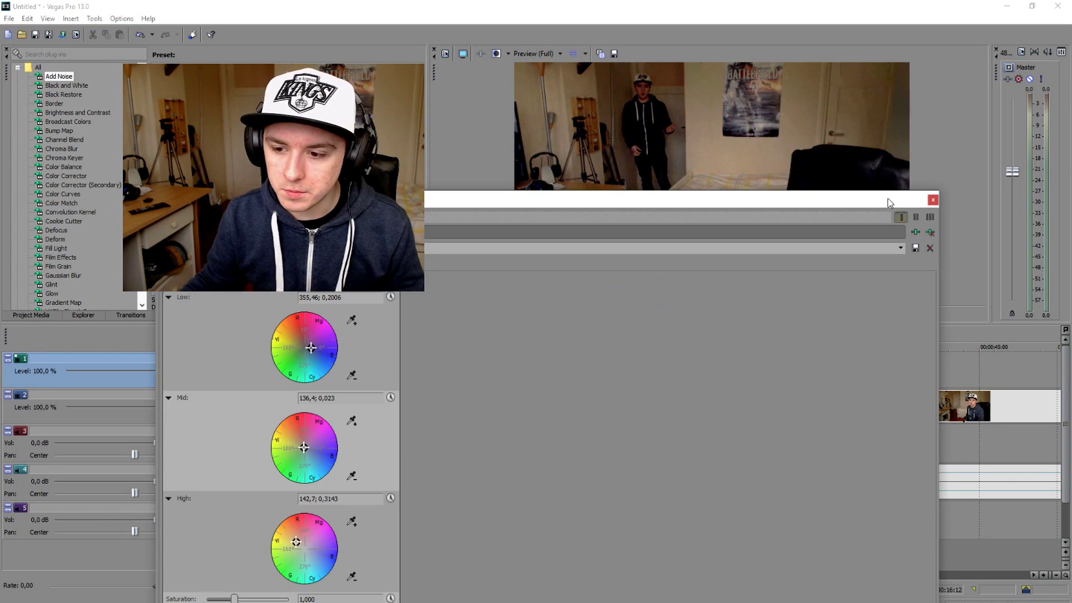
pyautogui.click(932, 200)
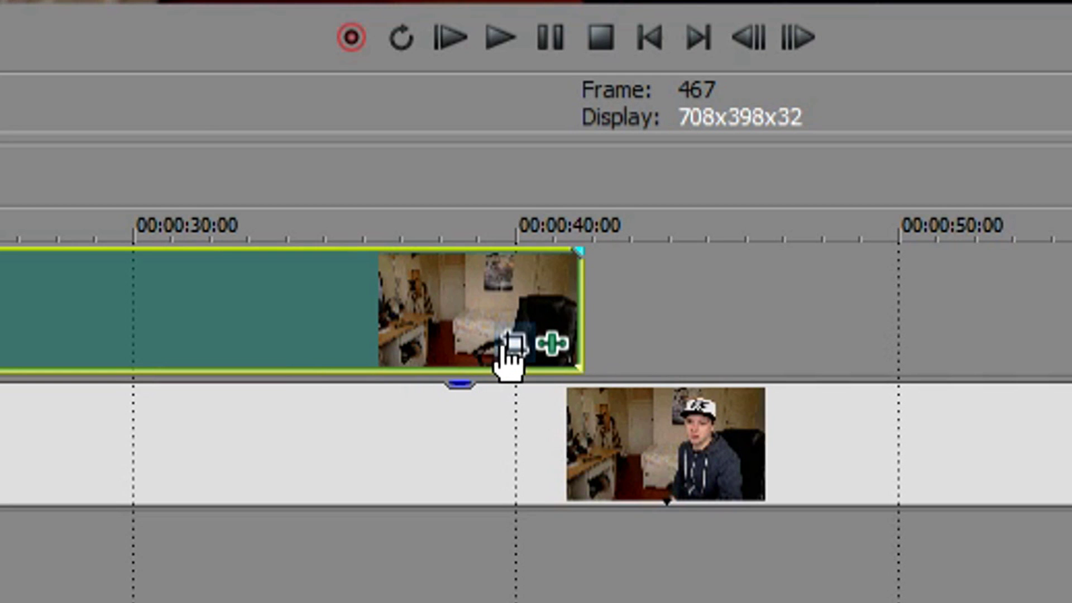
# Open Event Pan/Crop for the empty-chair clip on the upper video track and enable its mask
pyautogui.click(518, 351)
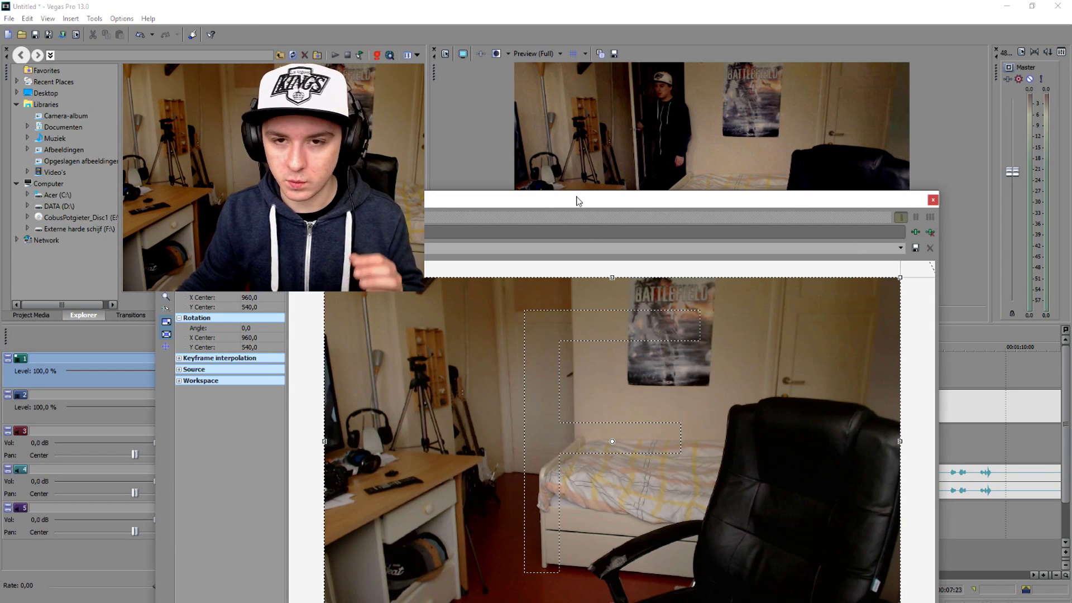
pyautogui.moveTo(578, 201); pyautogui.dragTo(620, 80)
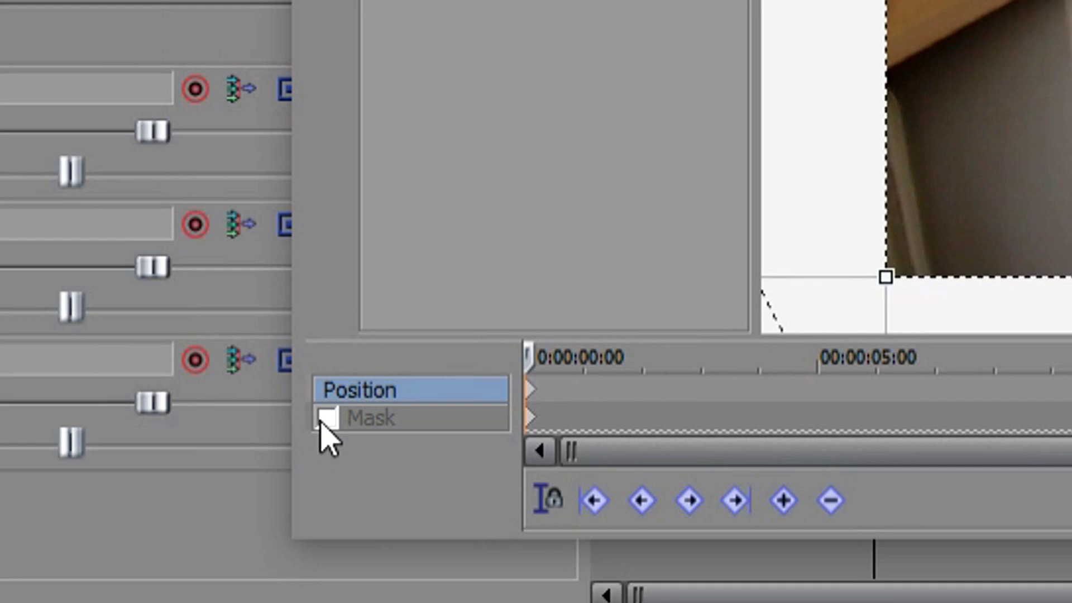
pyautogui.click(209, 525)
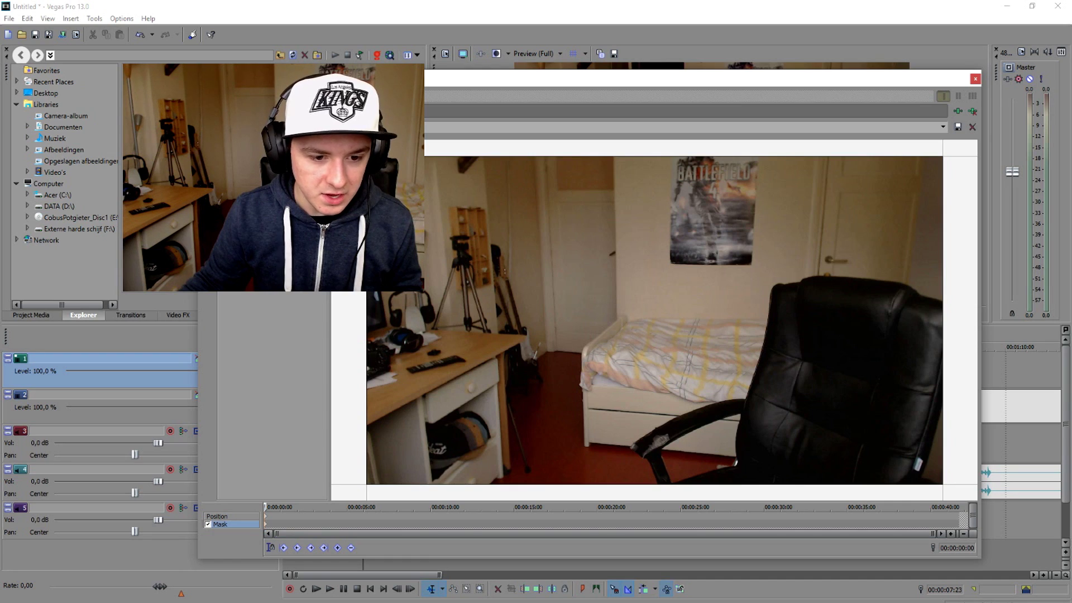
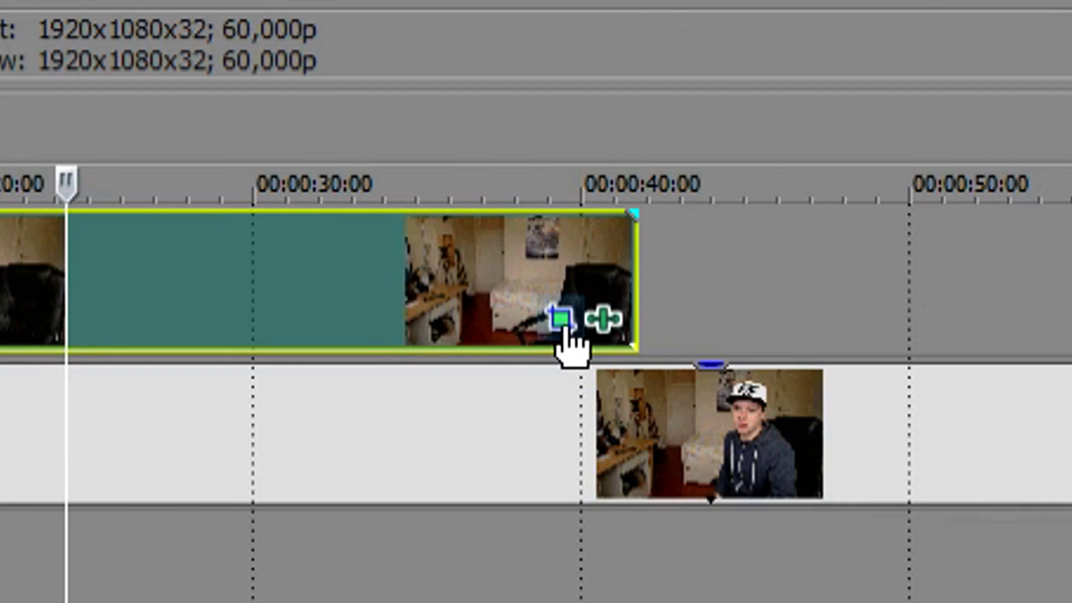
# Draw a closed mask path around the desk and door side of the empty-chair clip, with its edge running diagonally across the bed
pyautogui.click(589, 379)
pyautogui.moveTo(452, 73); pyautogui.dragTo(854, 92)
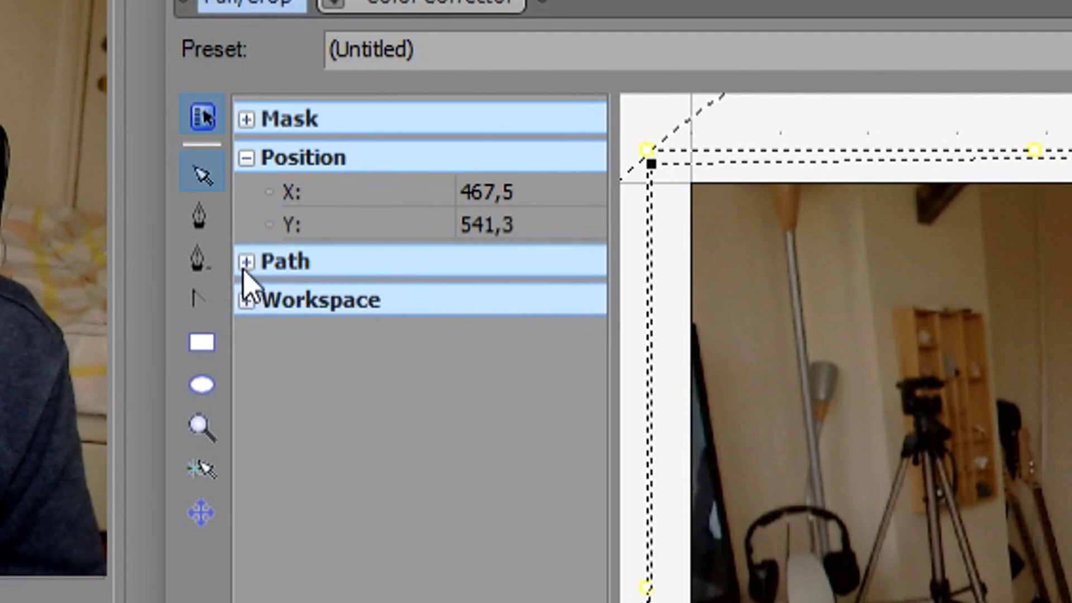
# Set the mask path's feather type to Both and open its feather percentage for adjustment
pyautogui.click(466, 199)
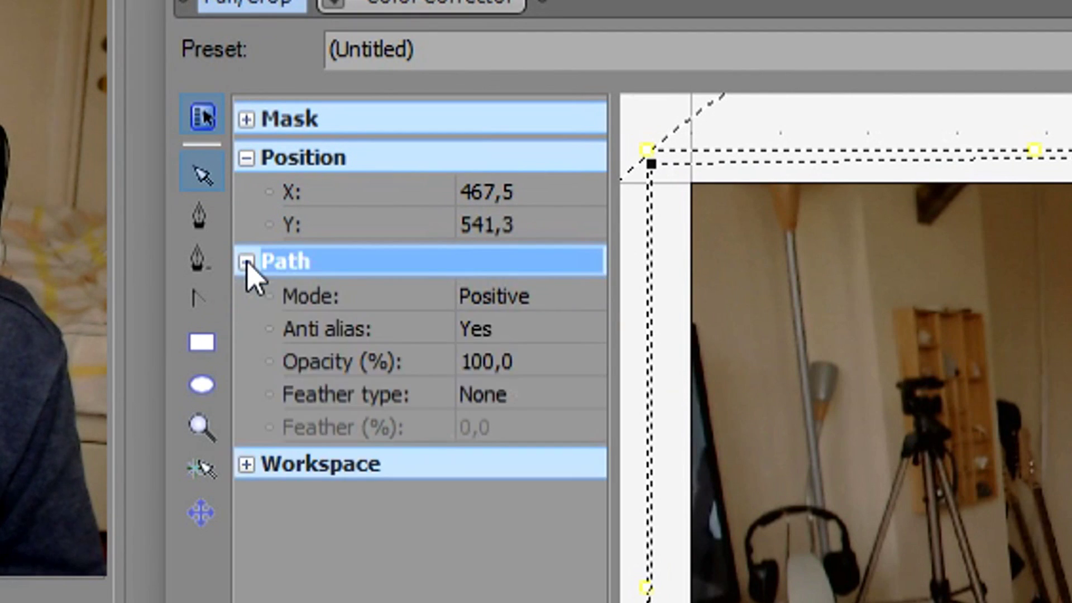
pyautogui.click(593, 383)
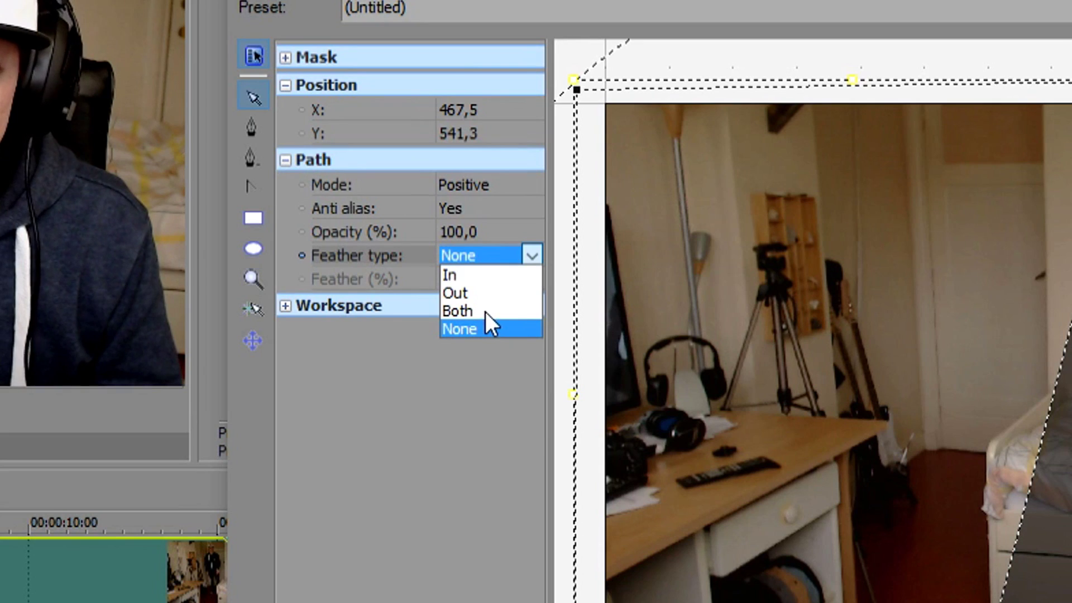
pyautogui.click(545, 260)
pyautogui.moveTo(632, 94); pyautogui.dragTo(503, 274)
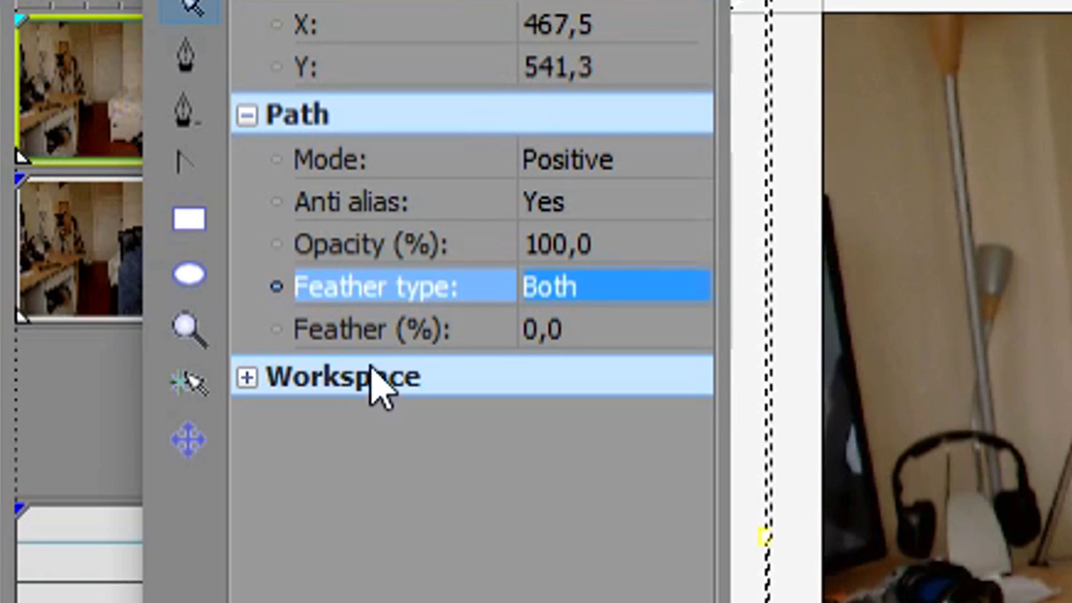
pyautogui.click(374, 330)
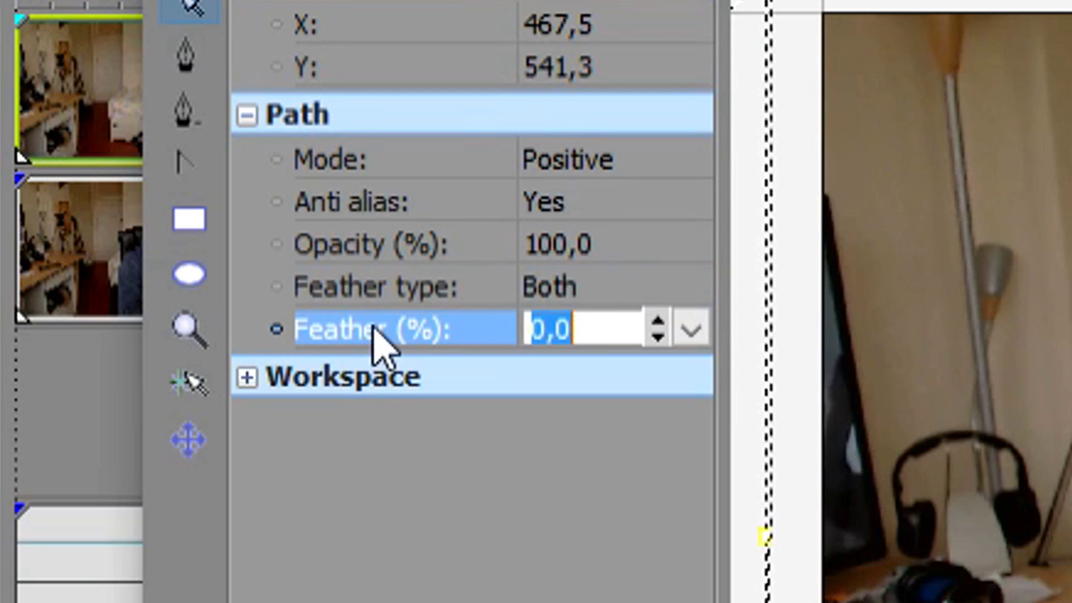
pyautogui.click(684, 330)
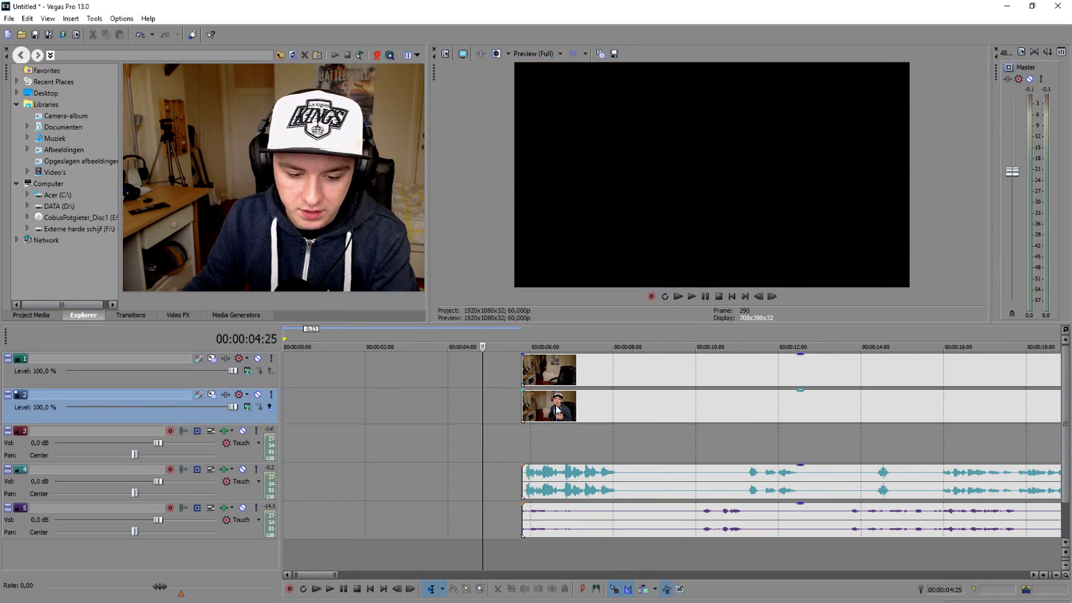
# Move the seated clip to the start of the timeline and the empty-chair clip above it to about 5 seconds
pyautogui.moveTo(421, 409); pyautogui.dragTo(286, 405)
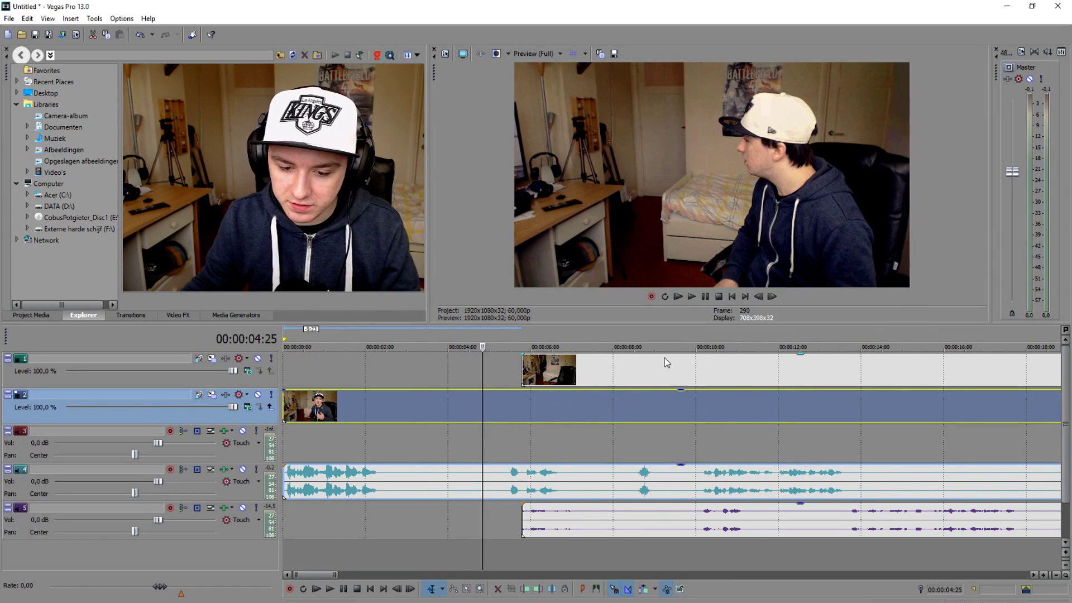
pyautogui.moveTo(666, 362); pyautogui.dragTo(715, 341)
pyautogui.click(732, 297)
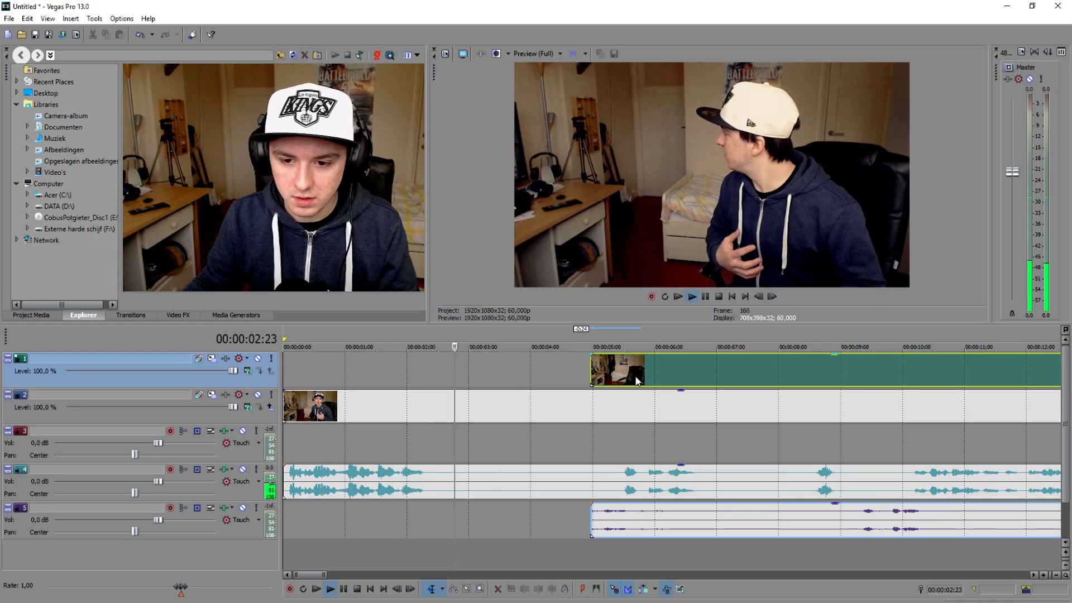
pyautogui.press('space')
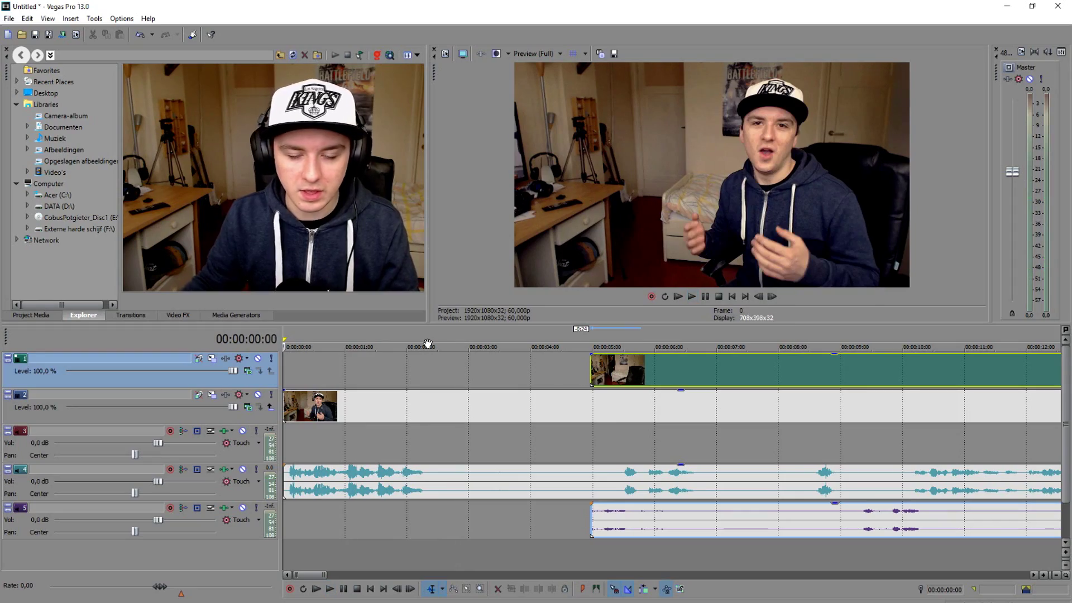
# Try starting the empty-chair clip at about 2 seconds and play back the timing against the seated clip
pyautogui.moveTo(678, 374); pyautogui.dragTo(498, 364)
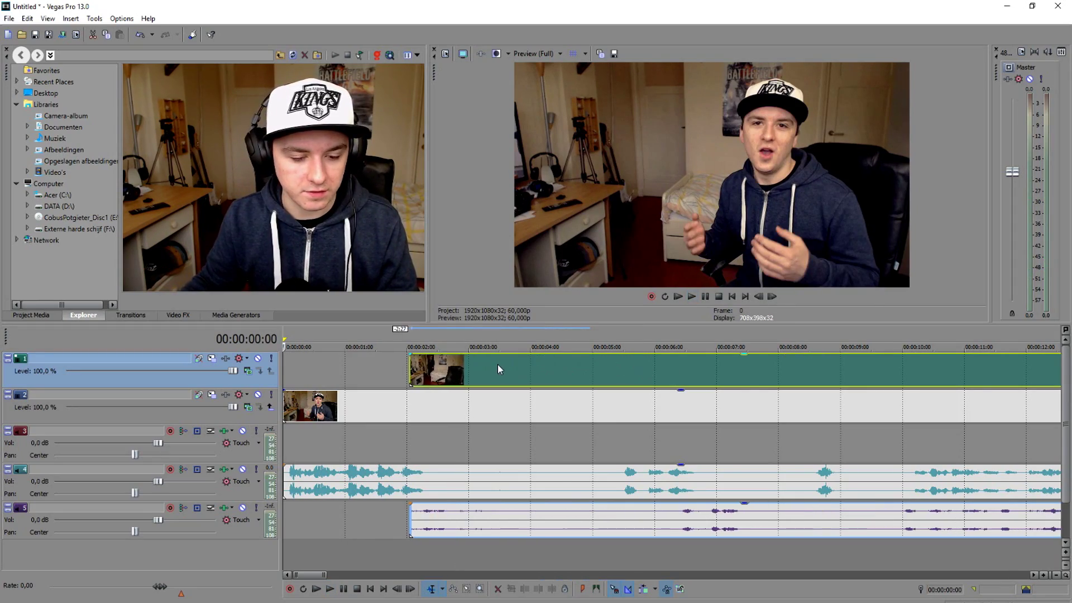
pyautogui.click(373, 342)
pyautogui.scroll(3, 644, 366)
pyautogui.press('space')
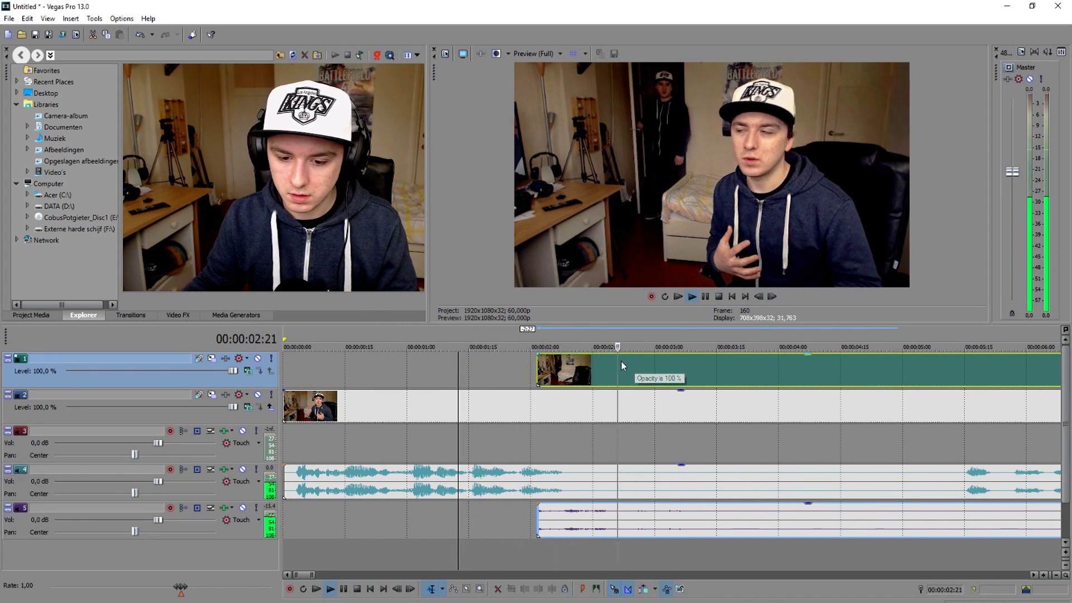
pyautogui.press('space')
# Try starting the empty-chair clip at about 2.5 seconds and play back the overlap from its beginning
pyautogui.scroll(-3, 478, 365)
pyautogui.scroll(3, 478, 366)
pyautogui.press('space')
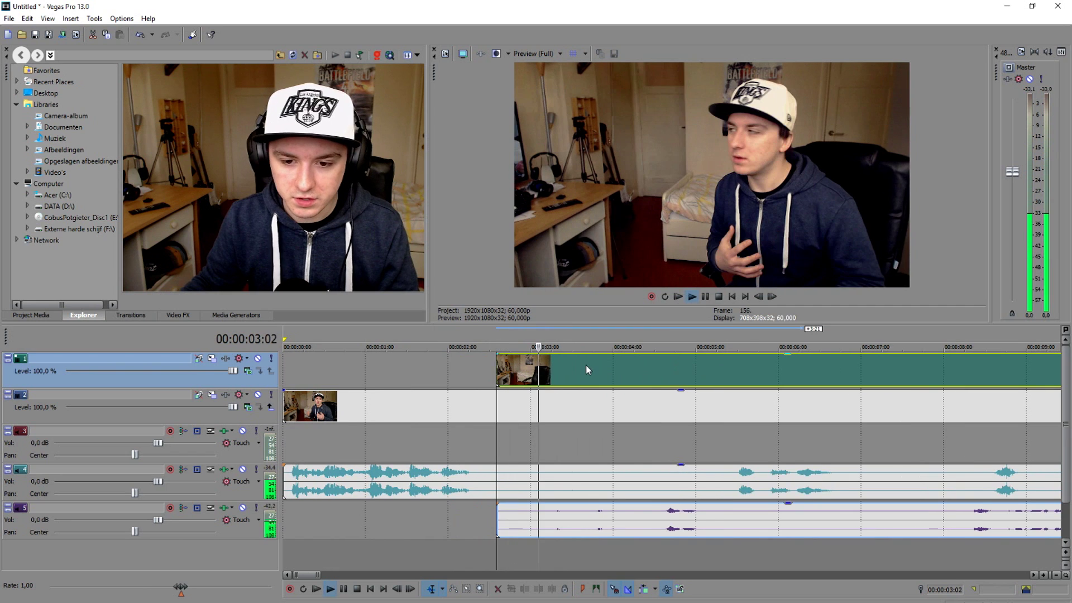
pyautogui.press('space')
# Move the start of the empty-chair clip to about 00:00:01:13 and play the clone effect from there
pyautogui.scroll(3, 654, 361)
pyautogui.press('space')
pyautogui.press('space')
pyautogui.scroll(-3, 615, 360)
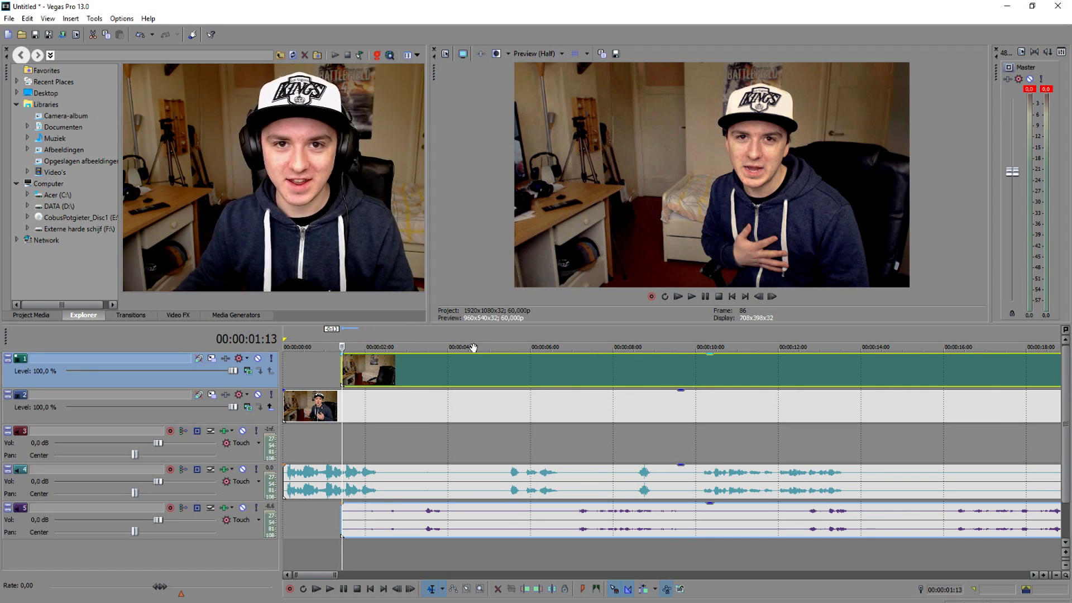
pyautogui.scroll(2, 481, 402)
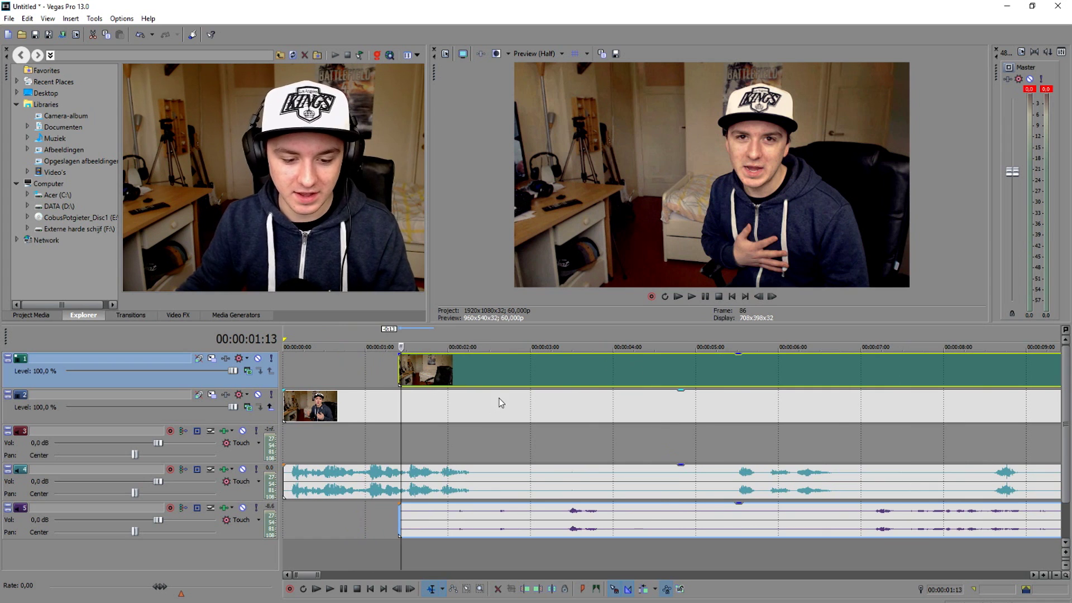
pyautogui.press('space')
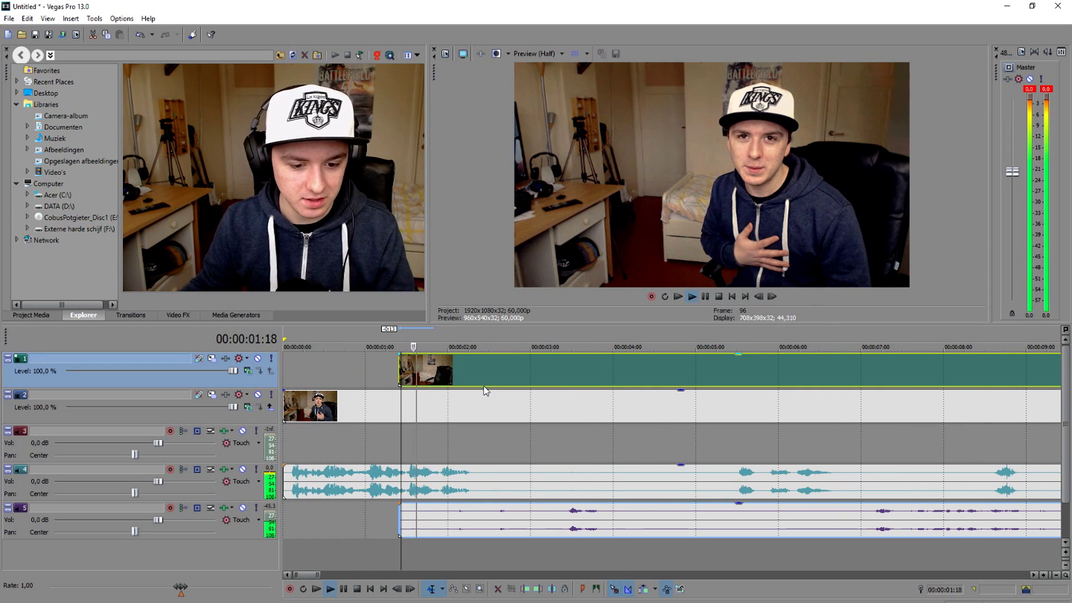